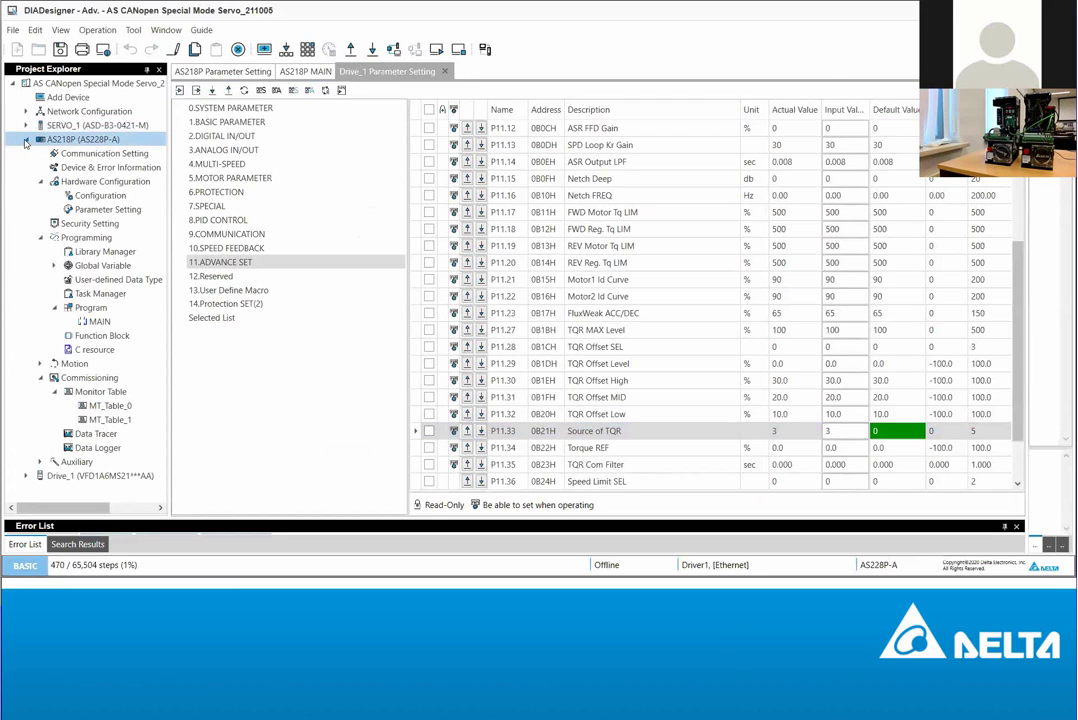
Step: Reconnect to the AS218P controller over Driver1 from its communication settings
{"action": "left_click", "coordinate": [100, 155]}
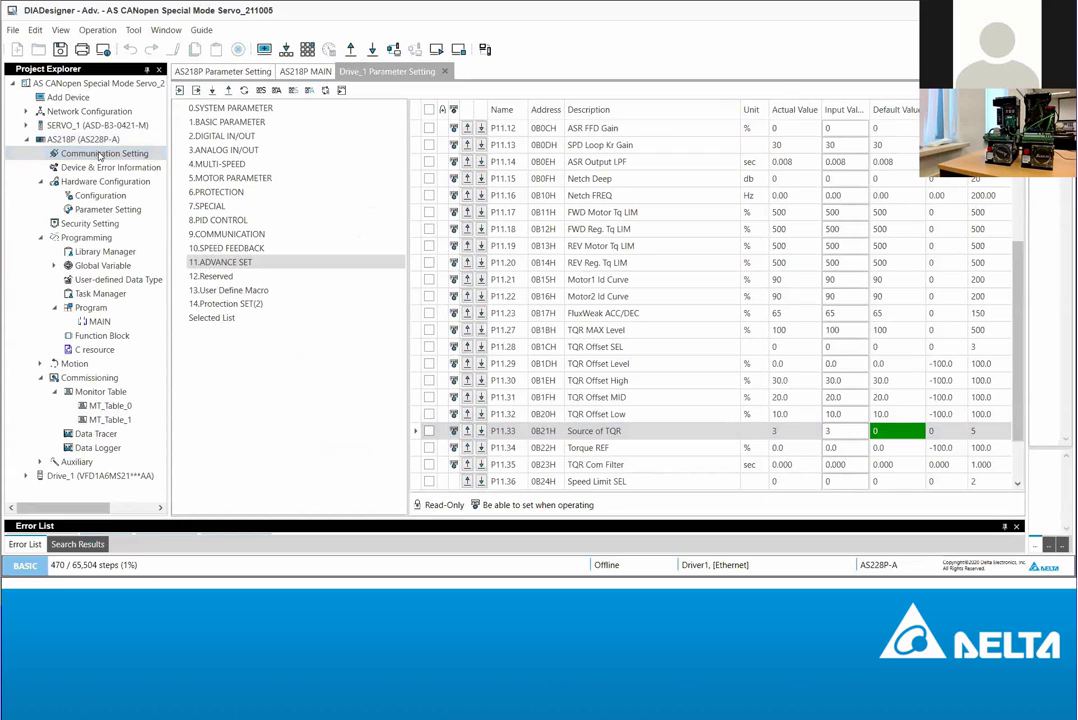
{"action": "double_click", "coordinate": [100, 155]}
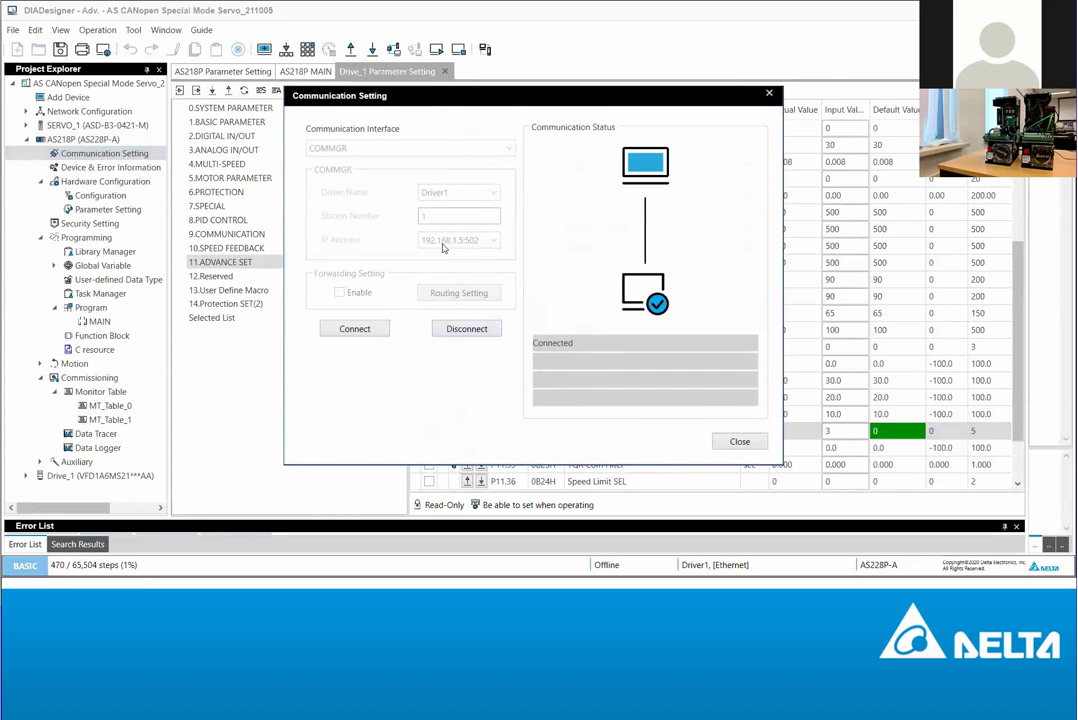
{"action": "left_click", "coordinate": [452, 331]}
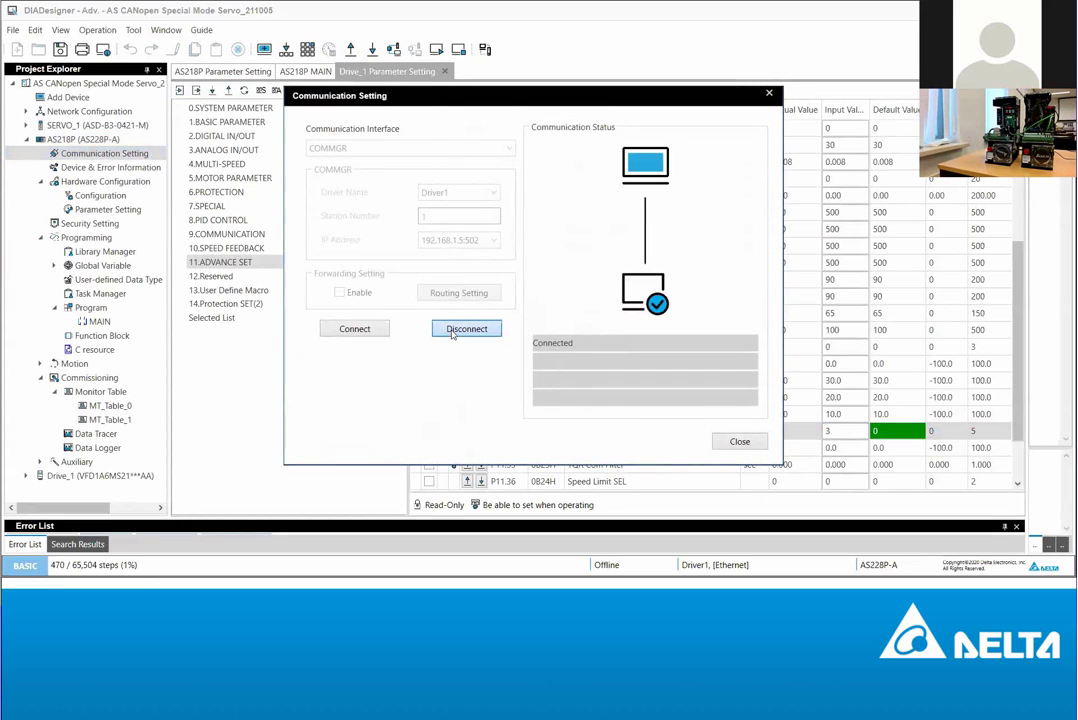
{"action": "left_click", "coordinate": [376, 331]}
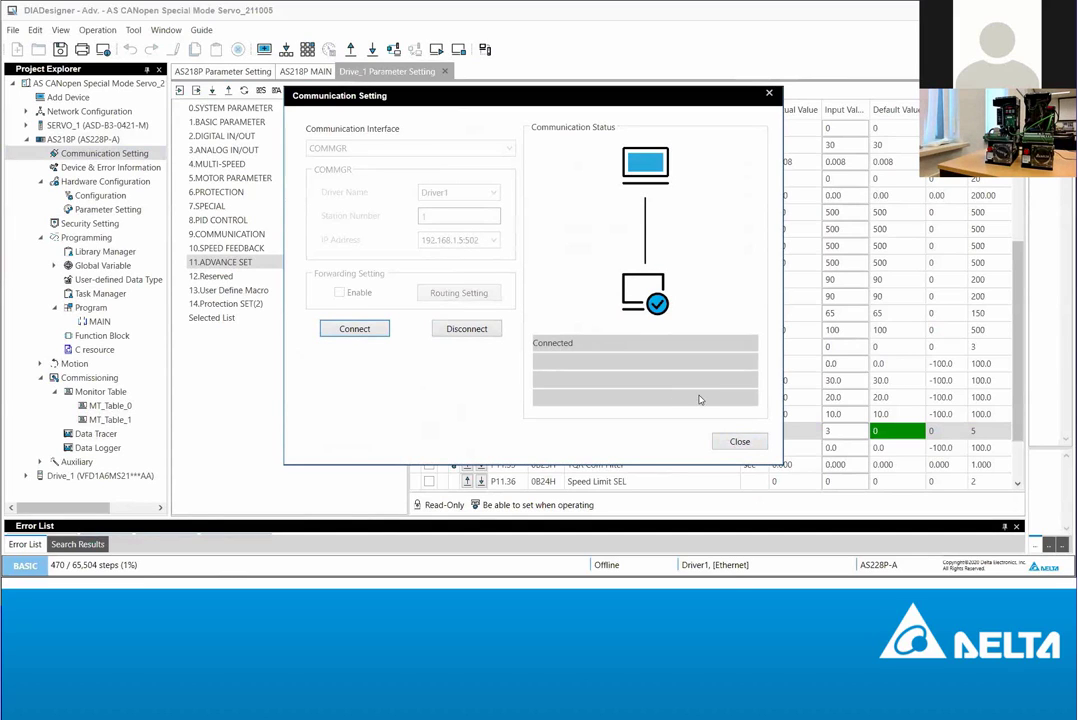
{"action": "left_click", "coordinate": [740, 443]}
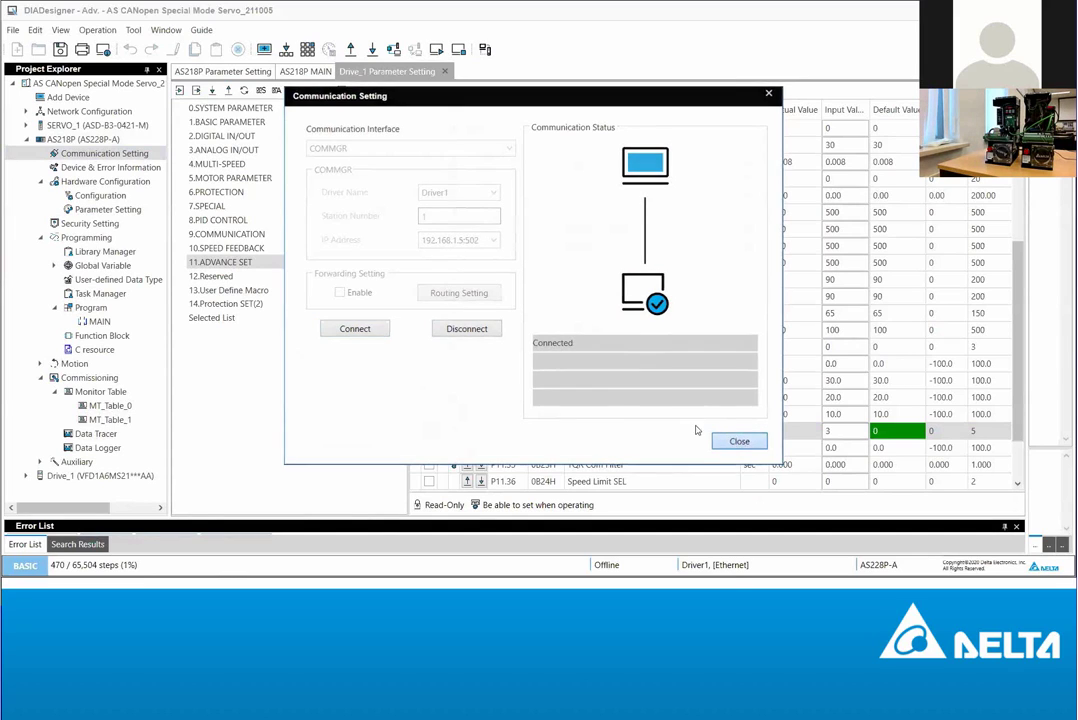
Step: Collapse the AS218P's programming and commissioning branches and open its built-in CAN communication parameters
{"action": "left_click", "coordinate": [42, 182]}
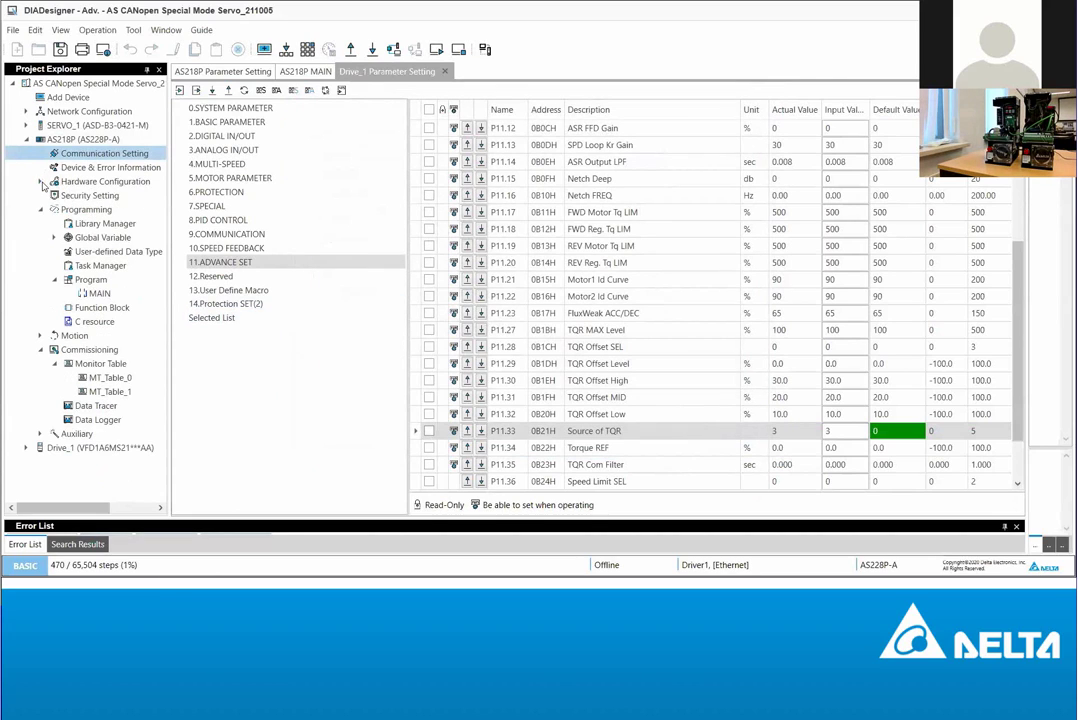
{"action": "left_click", "coordinate": [39, 210]}
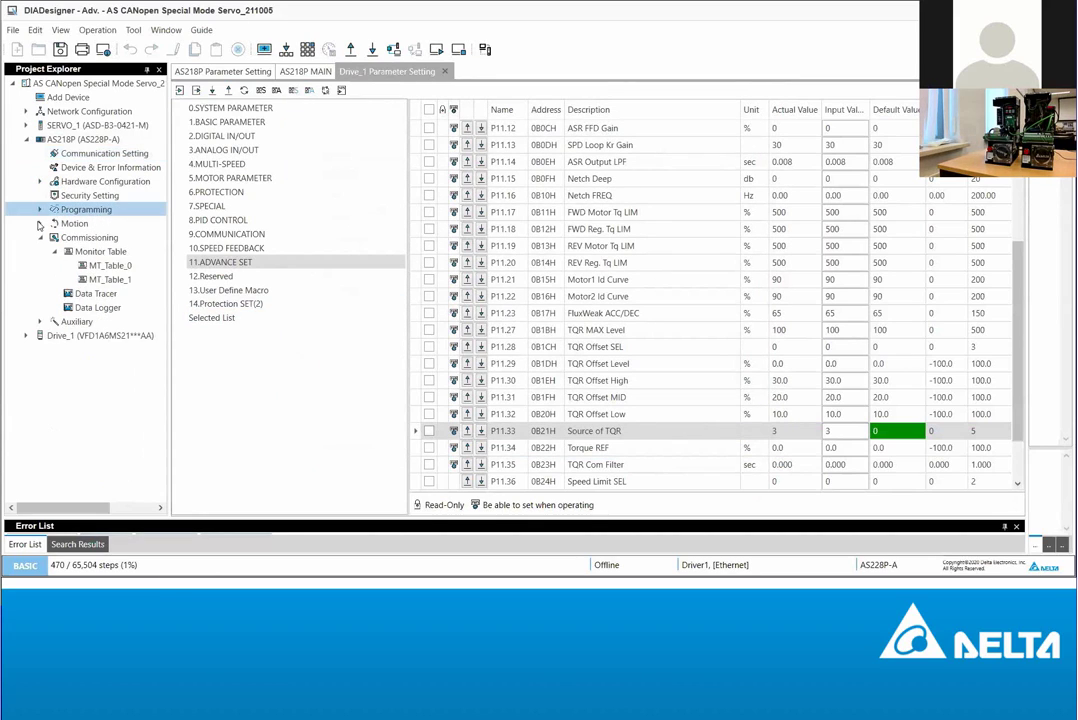
{"action": "left_click", "coordinate": [41, 238]}
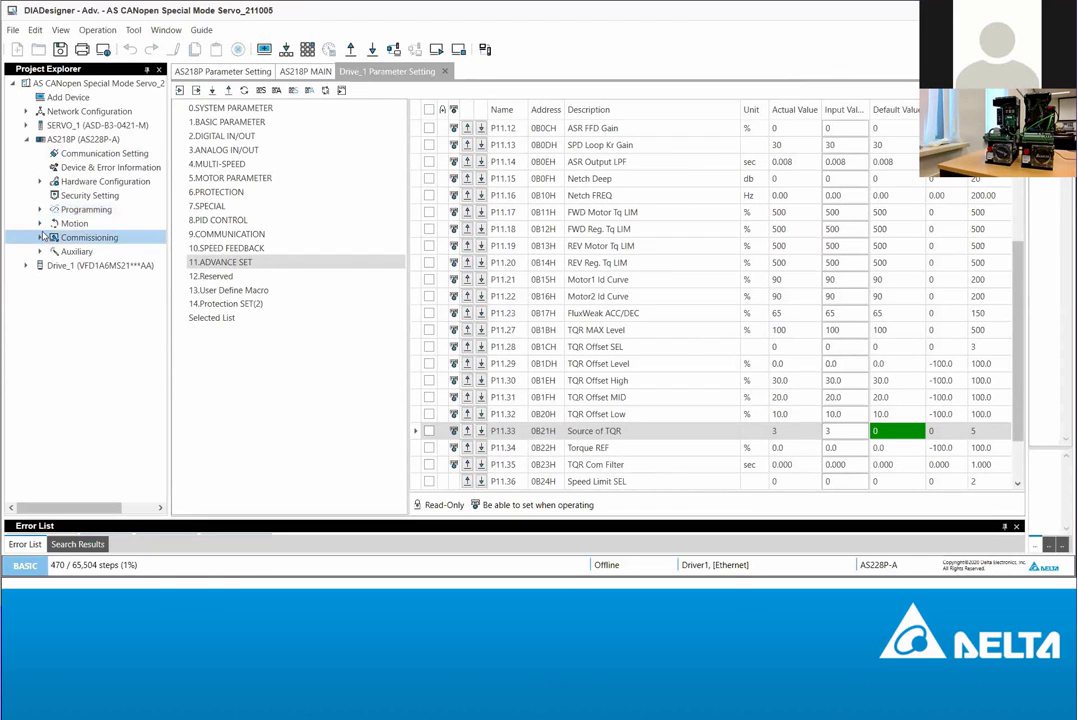
{"action": "left_click", "coordinate": [40, 182]}
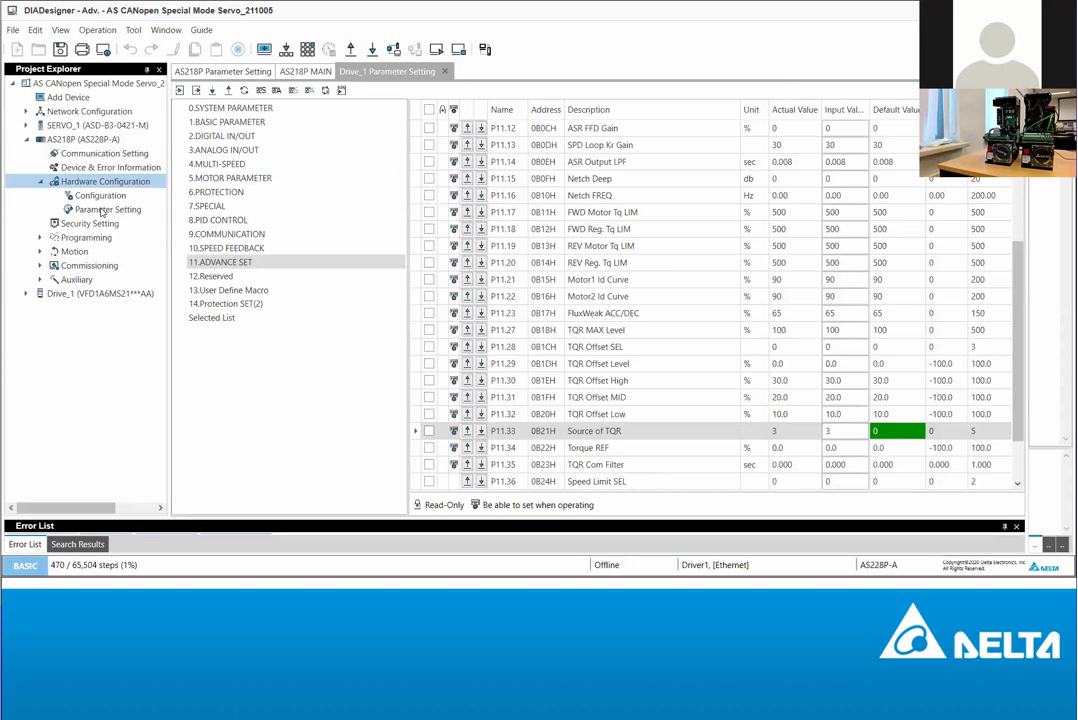
{"action": "left_click", "coordinate": [102, 211]}
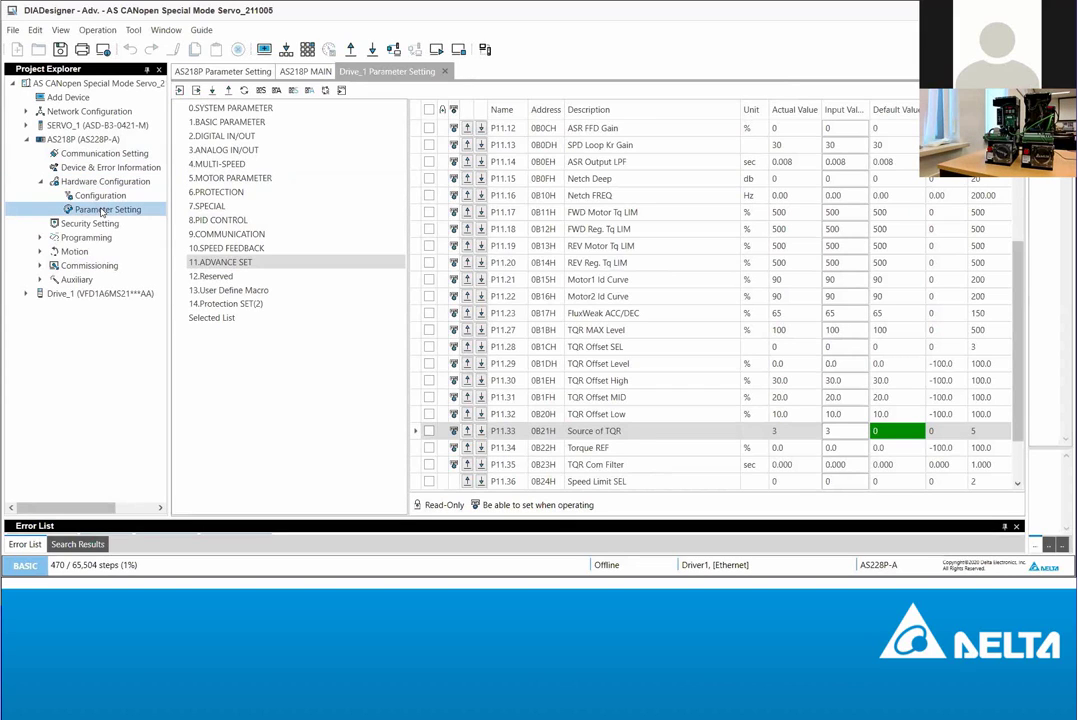
{"action": "double_click", "coordinate": [102, 211]}
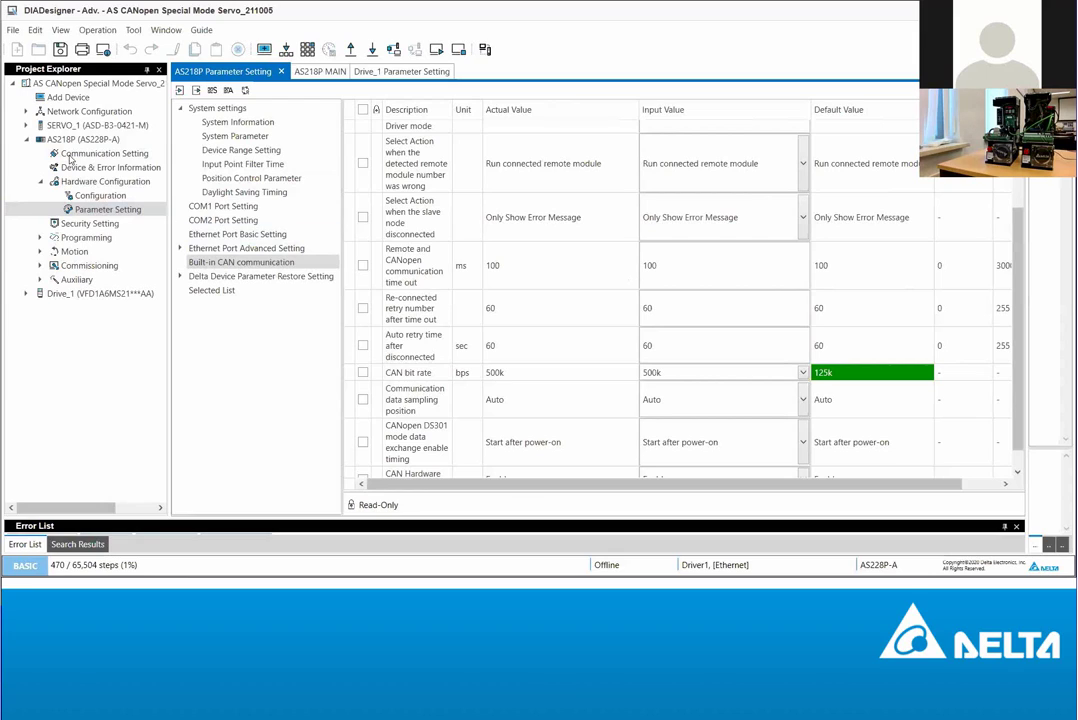
{"action": "left_click", "coordinate": [250, 264]}
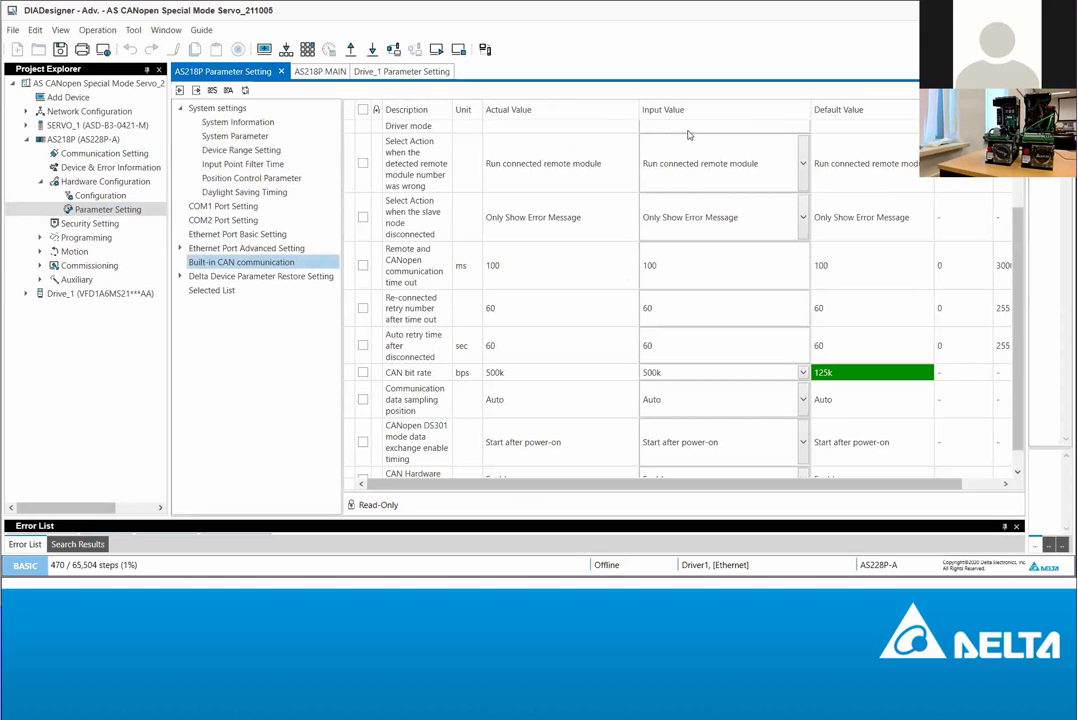
Step: Set the CAN port work mode to Delta Special Driver & AS Remote mode
{"action": "scroll", "coordinate": [688, 174], "scroll_direction": "up", "scroll_amount": 2}
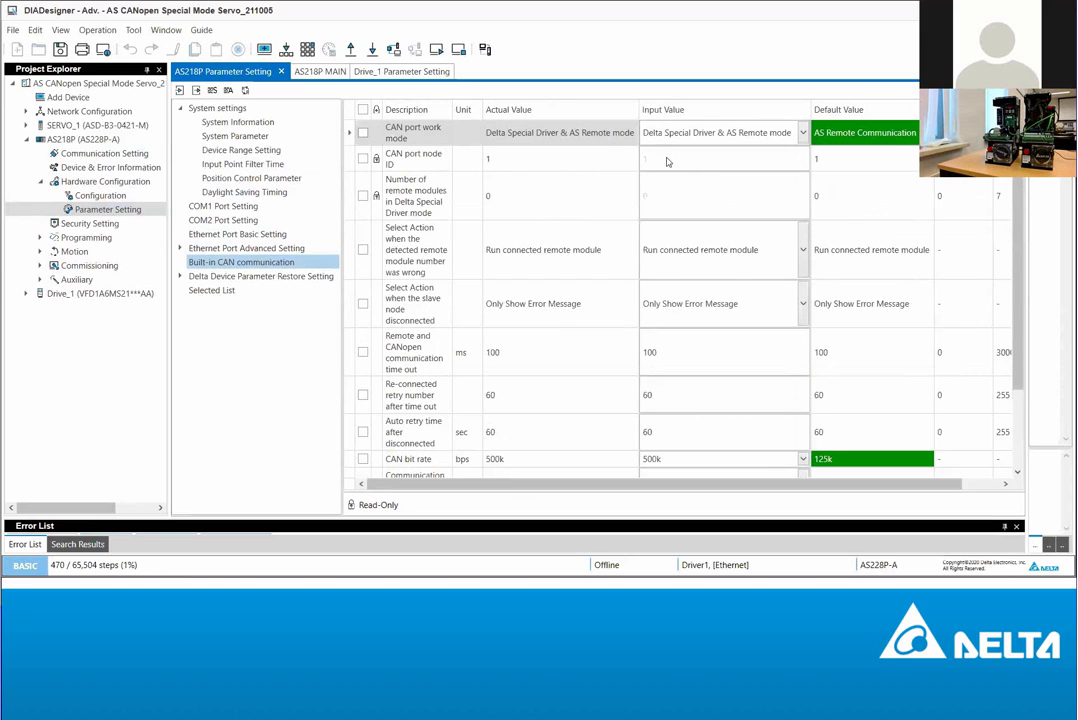
{"action": "left_click", "coordinate": [741, 136]}
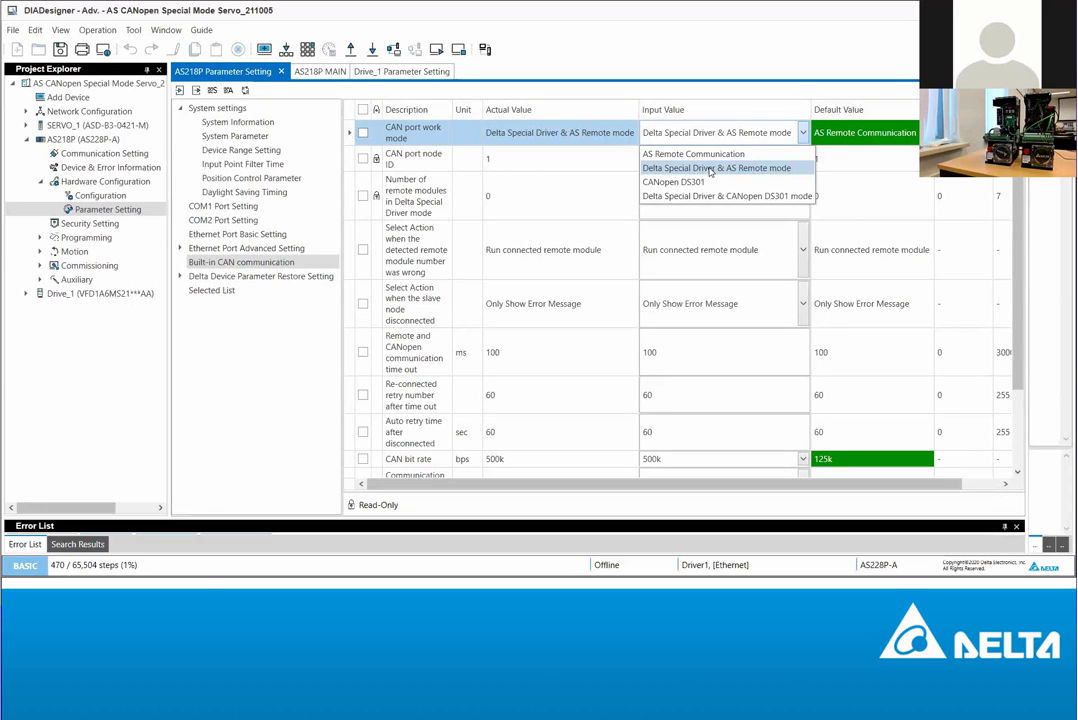
{"action": "left_click", "coordinate": [711, 168]}
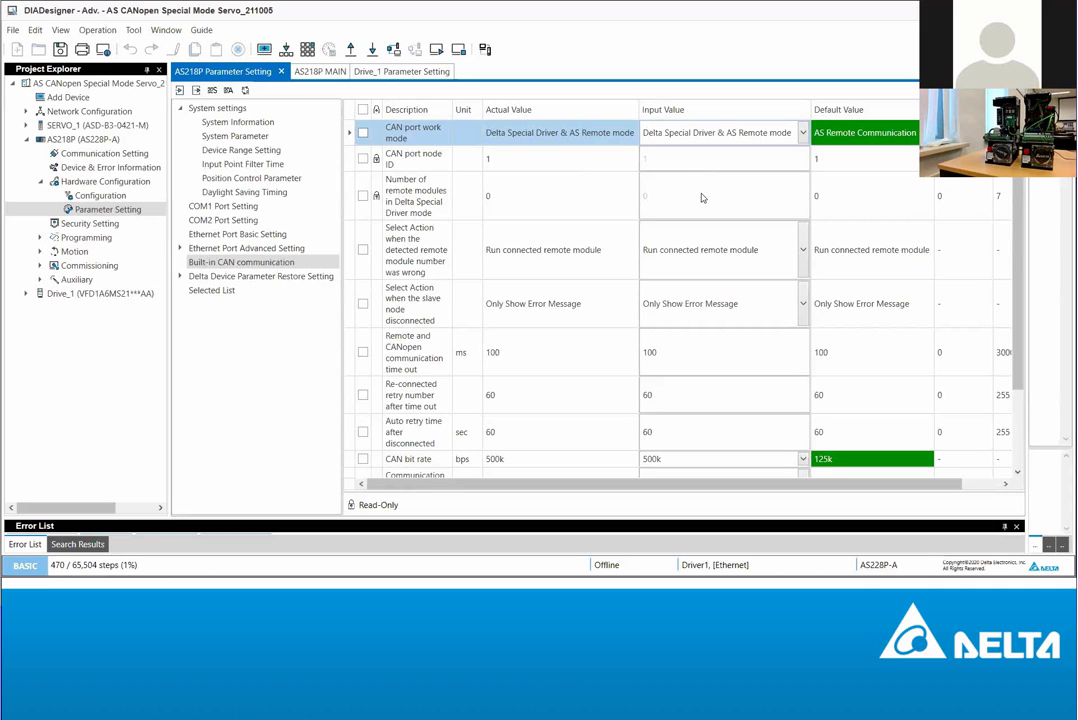
Step: Set the CAN bit rate of the built-in CAN communication to 500k
{"action": "scroll", "coordinate": [701, 197], "scroll_direction": "down", "scroll_amount": 1}
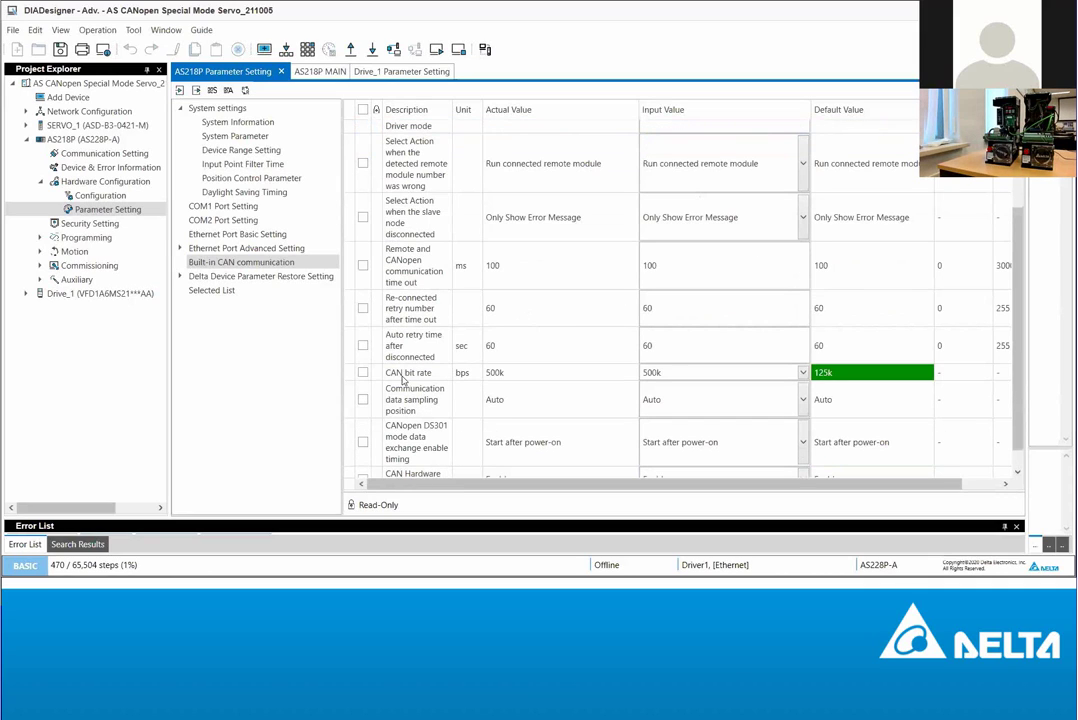
{"action": "left_click", "coordinate": [665, 372]}
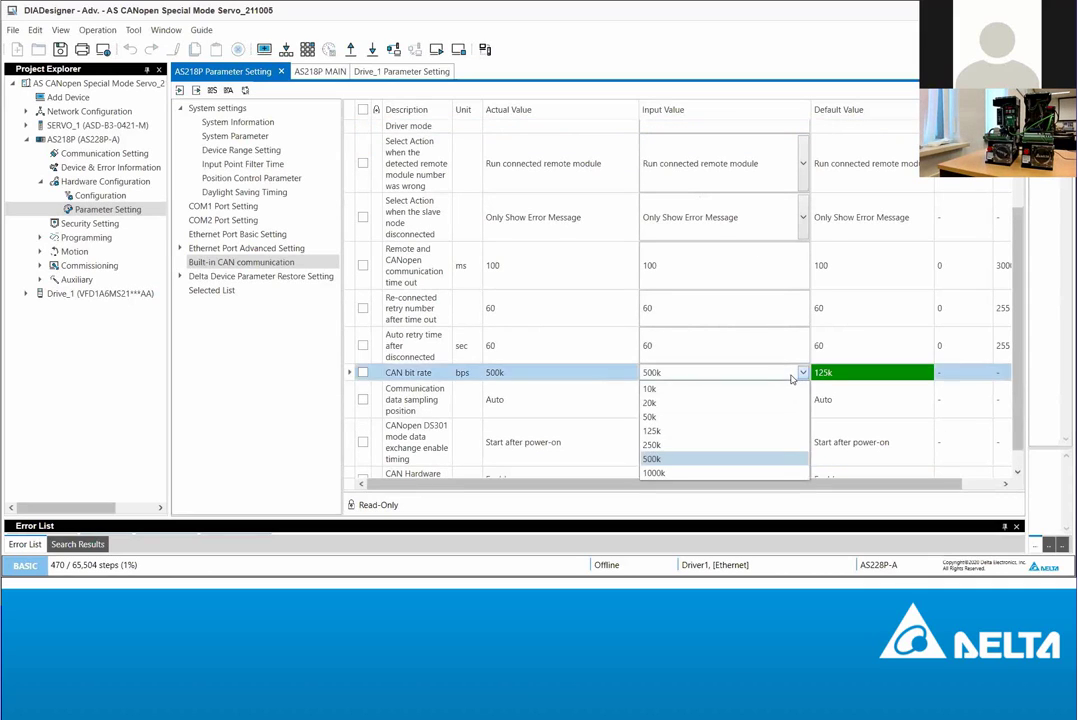
{"action": "left_click", "coordinate": [677, 459]}
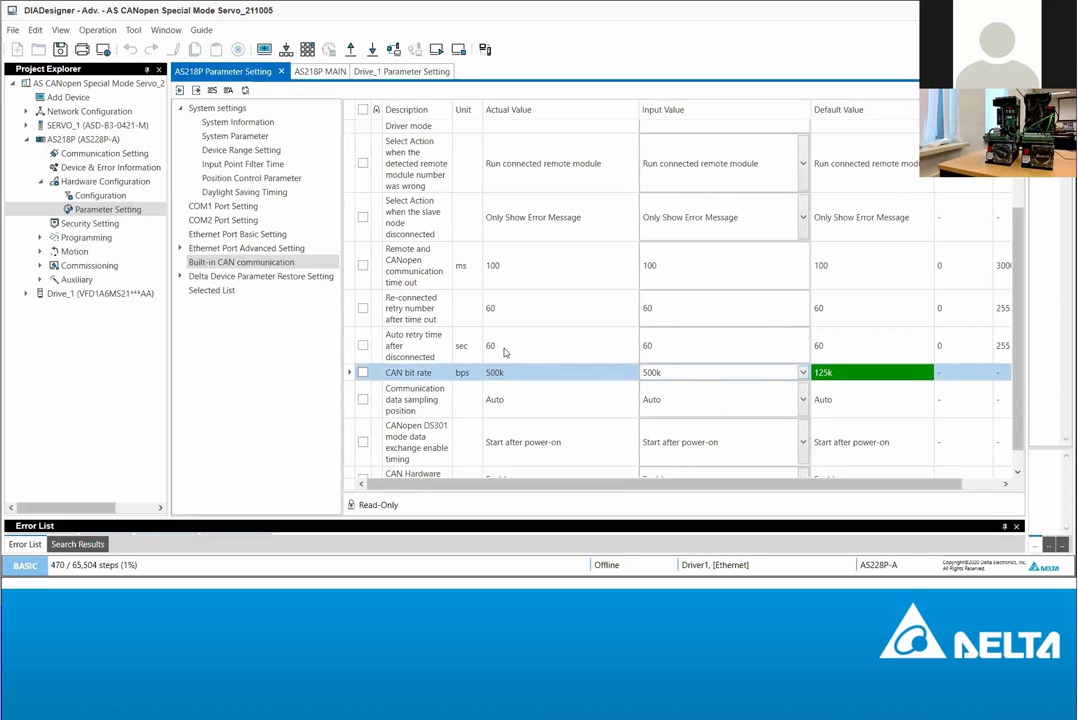
{"action": "scroll", "coordinate": [702, 341], "scroll_direction": "down", "scroll_amount": 3}
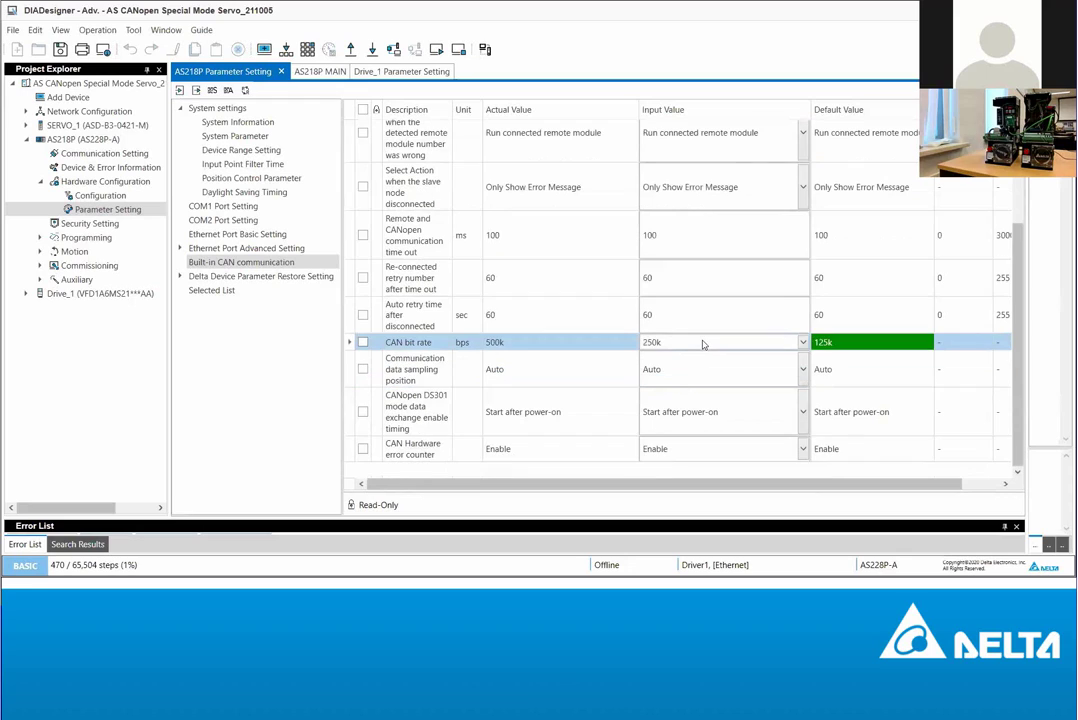
{"action": "left_click", "coordinate": [800, 346]}
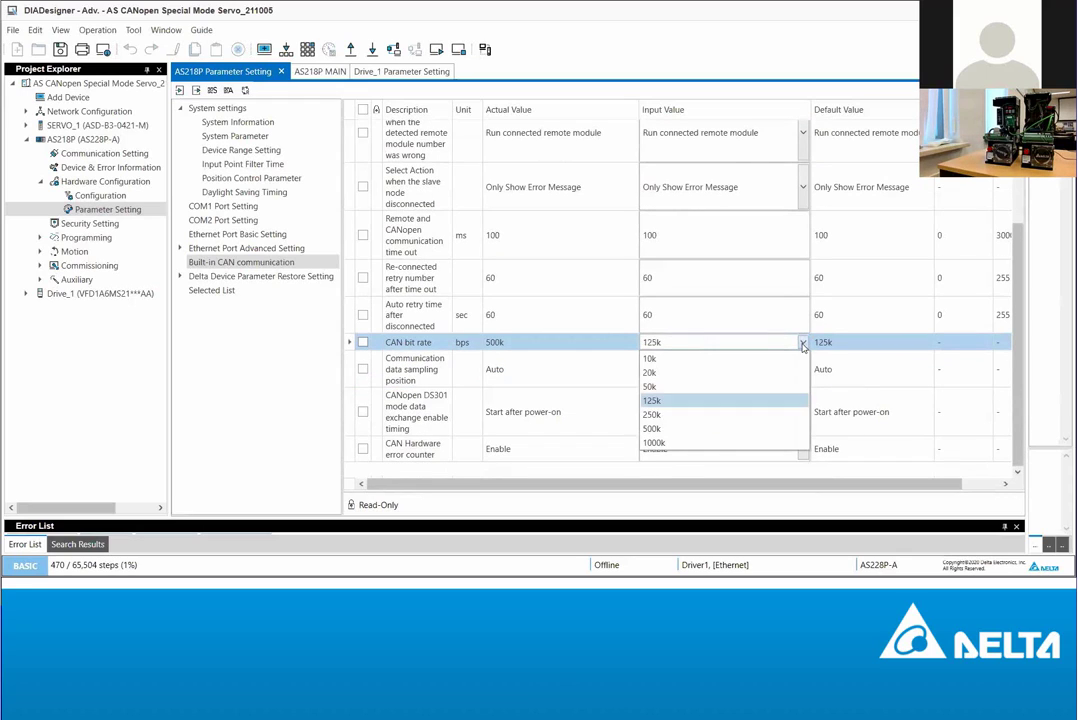
{"action": "left_click", "coordinate": [700, 431]}
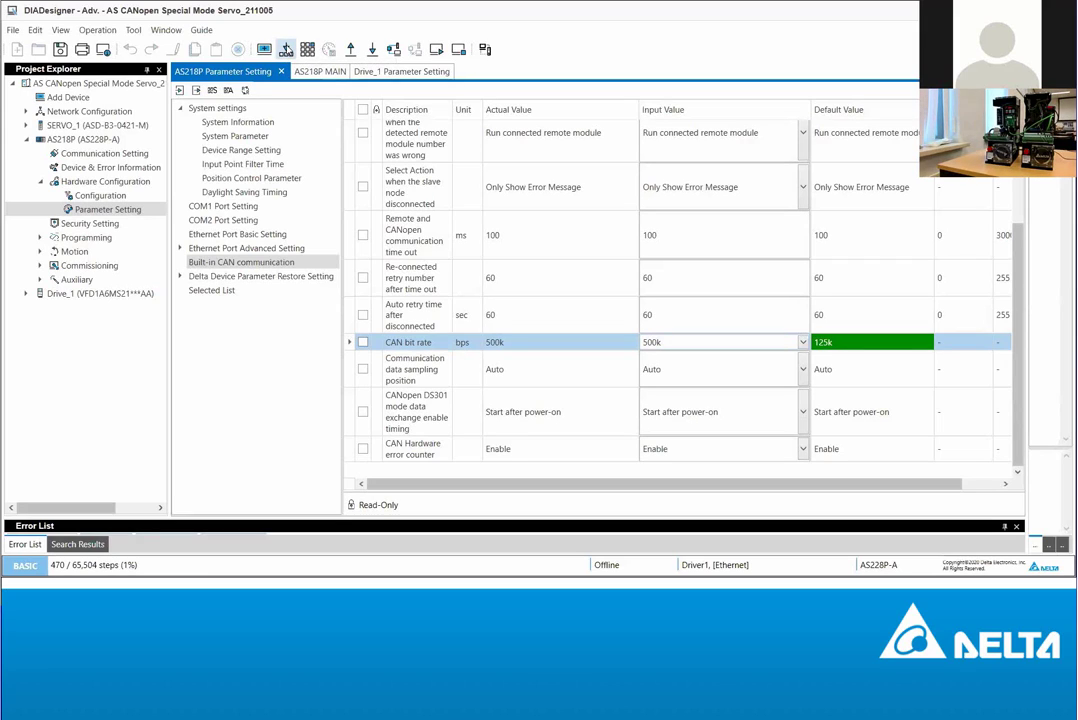
Step: Prepare a project download with all devices compiled first, and exclude Drive_1 from the download targets
{"action": "left_click", "coordinate": [371, 52]}
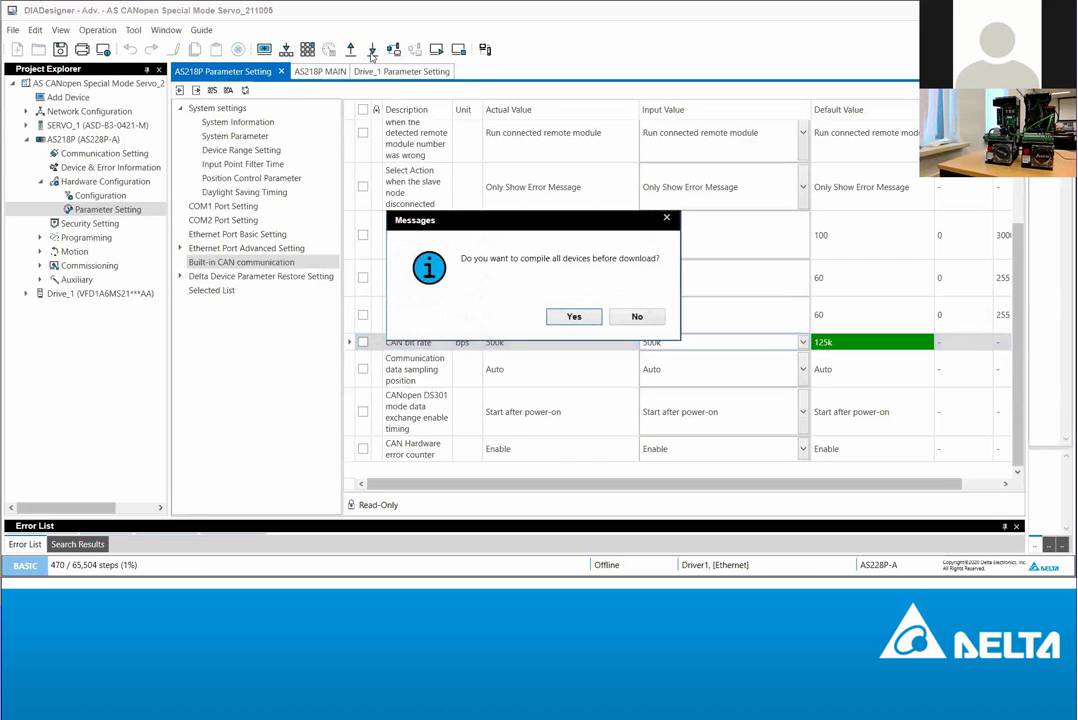
{"action": "left_click", "coordinate": [571, 316]}
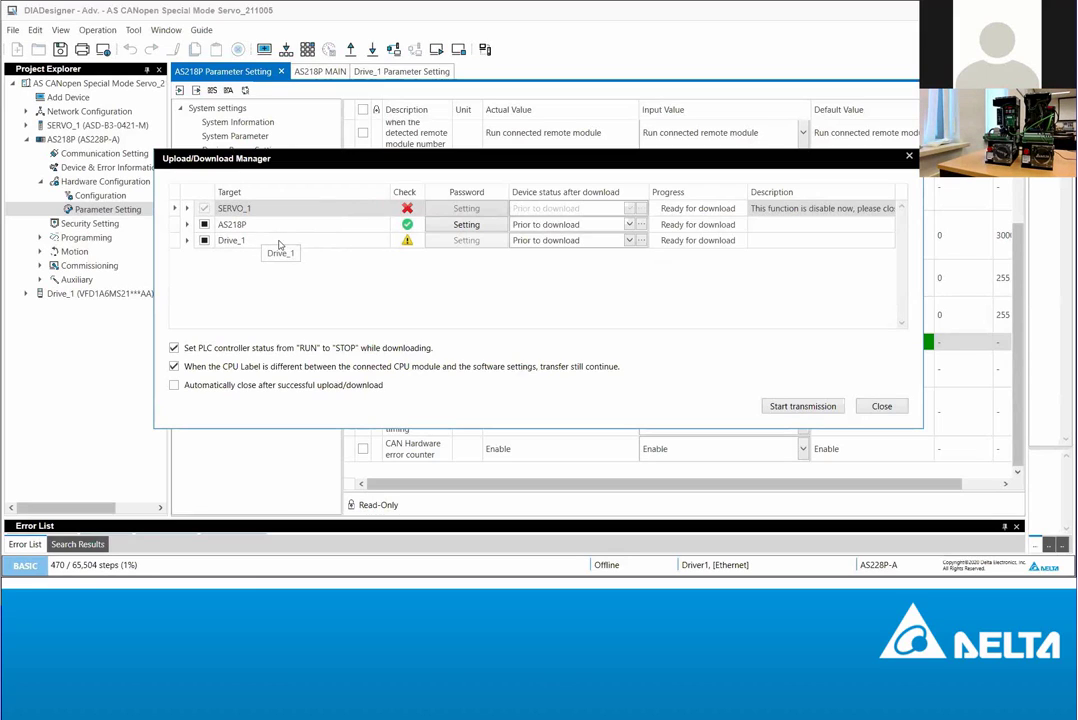
{"action": "left_click", "coordinate": [204, 241]}
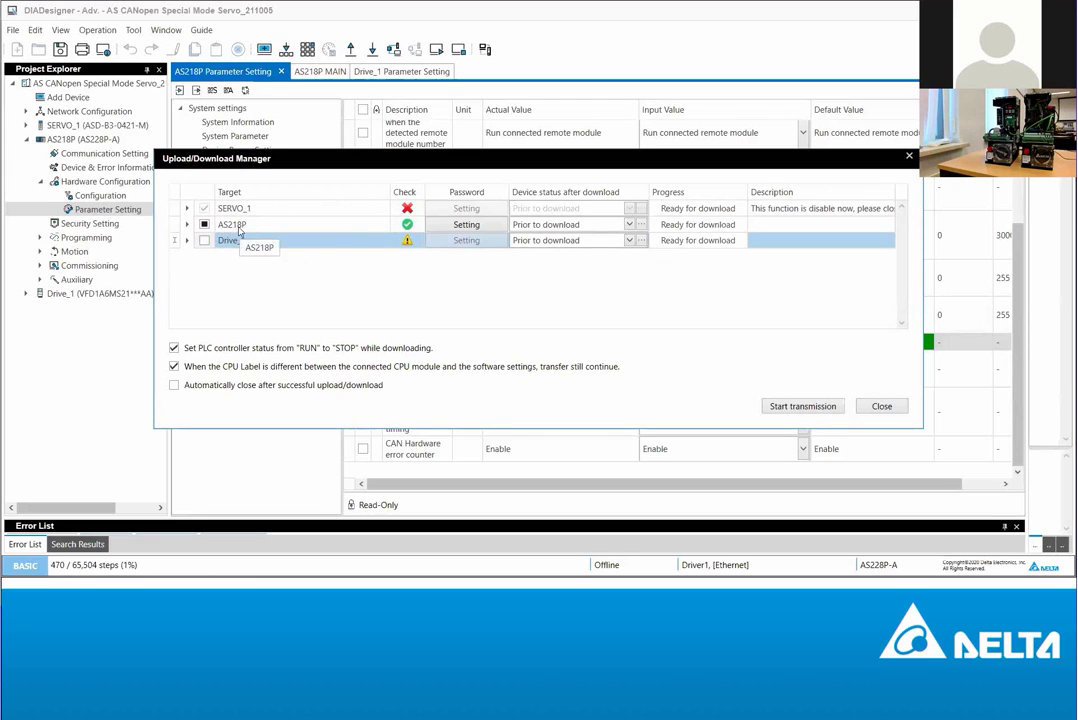
Step: Review the AS218P download items, transmit them to the controller, and close the download manager
{"action": "left_click", "coordinate": [186, 224]}
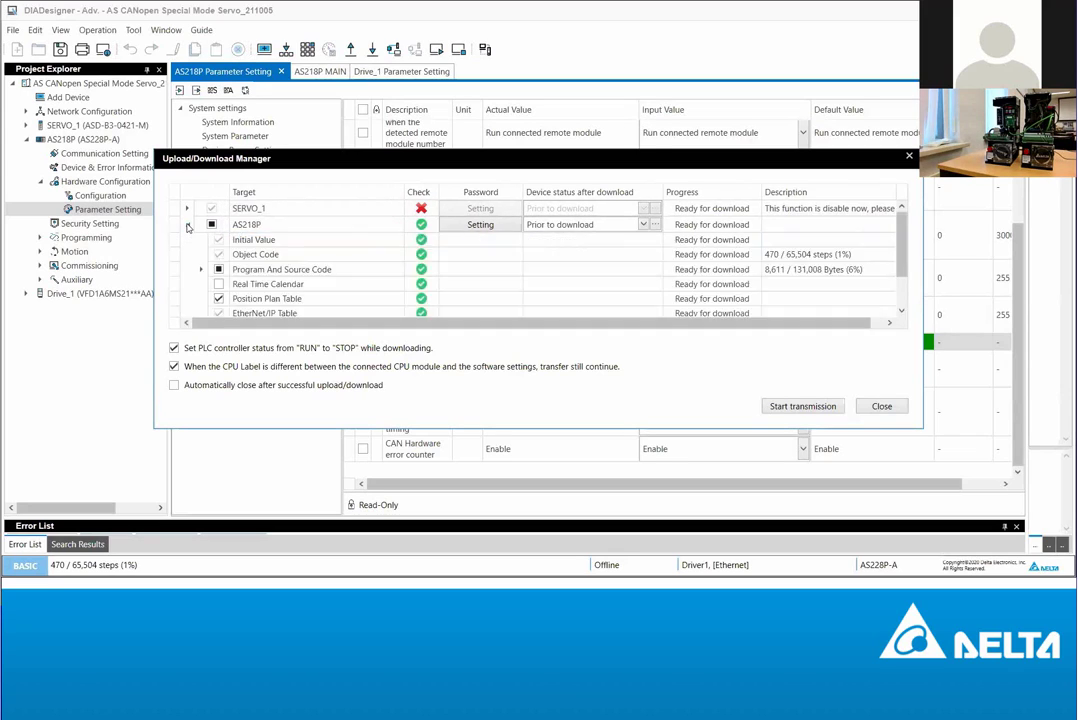
{"action": "left_click", "coordinate": [186, 224]}
{"action": "left_click", "coordinate": [186, 224]}
{"action": "left_click", "coordinate": [186, 224]}
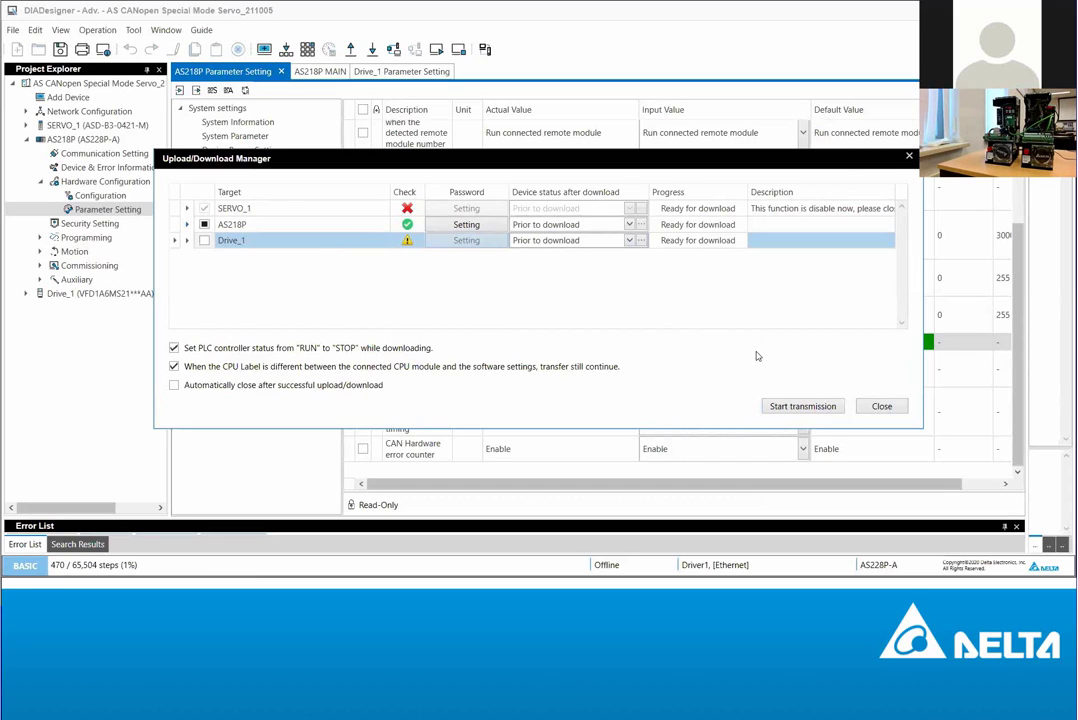
{"action": "left_click", "coordinate": [800, 407]}
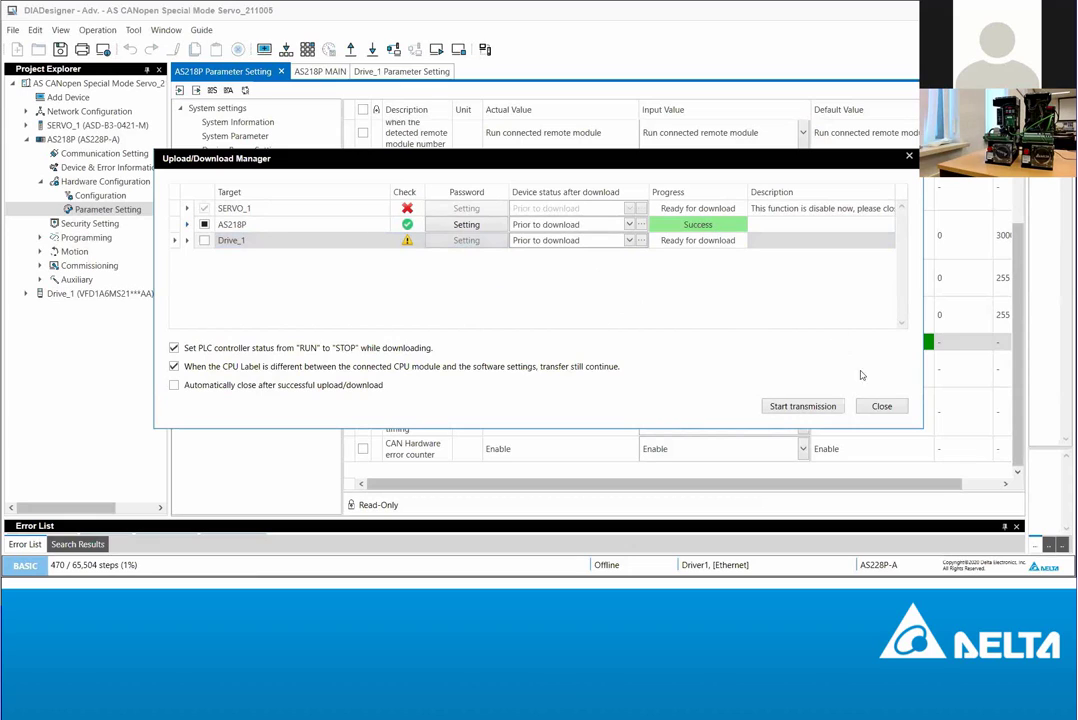
{"action": "left_click", "coordinate": [880, 406]}
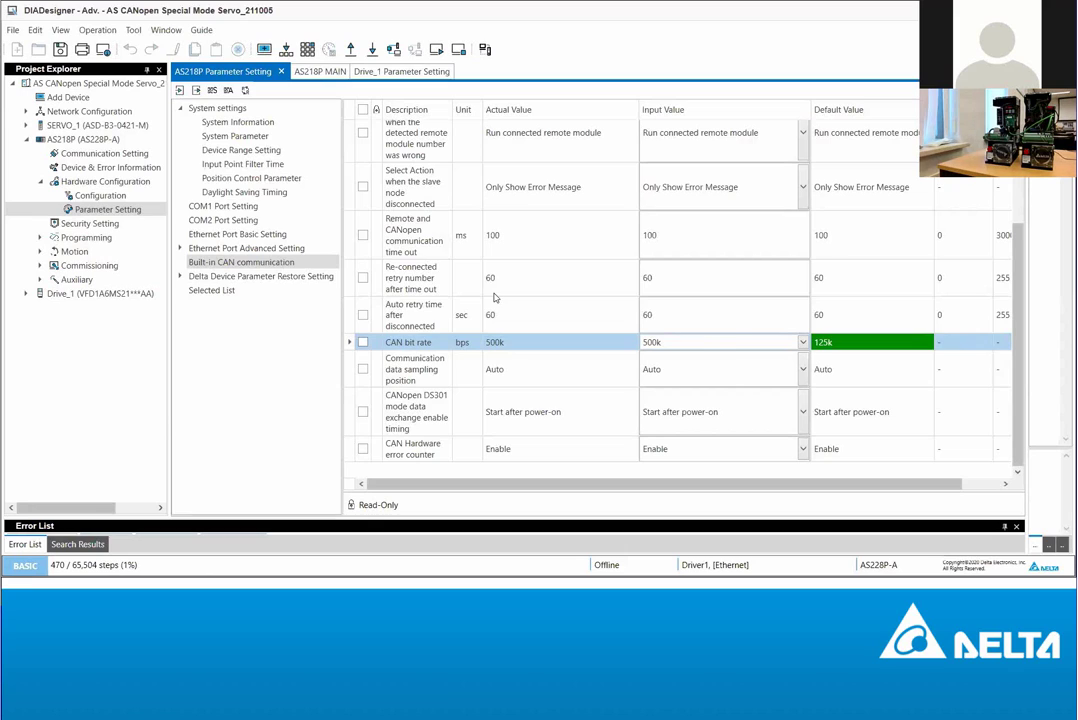
Step: Switch to the PowerPoint slide show and advance to the AS PLC Motion Special APIs slide
{"action": "key", "text": "alt+Tab"}
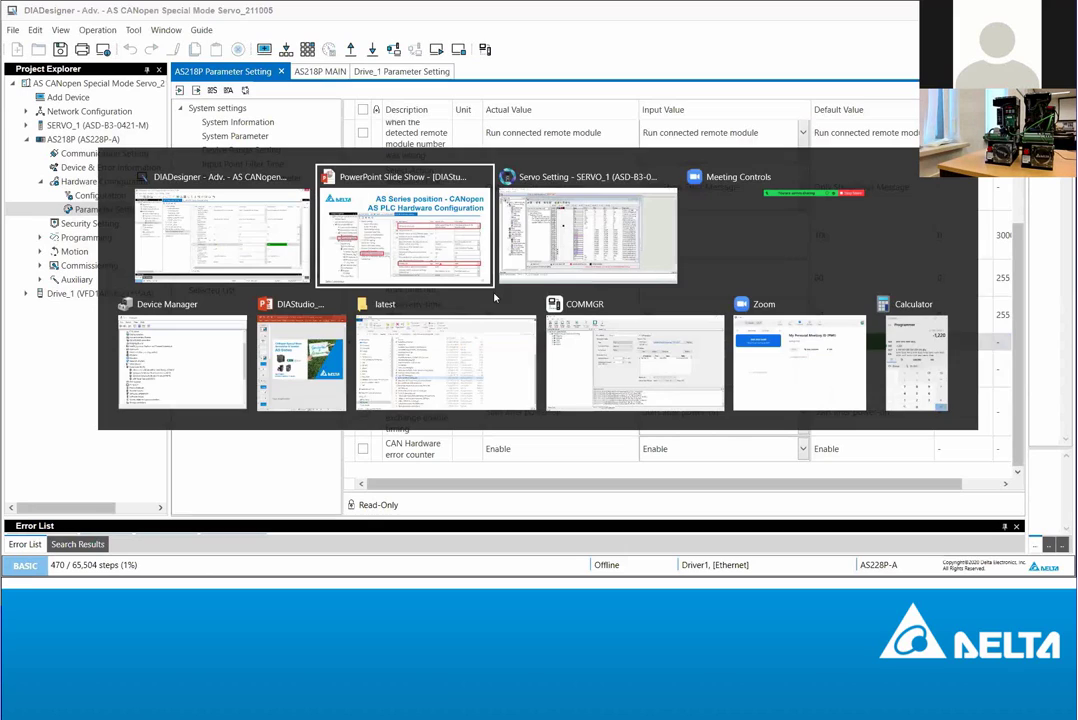
{"action": "left_click", "coordinate": [399, 244]}
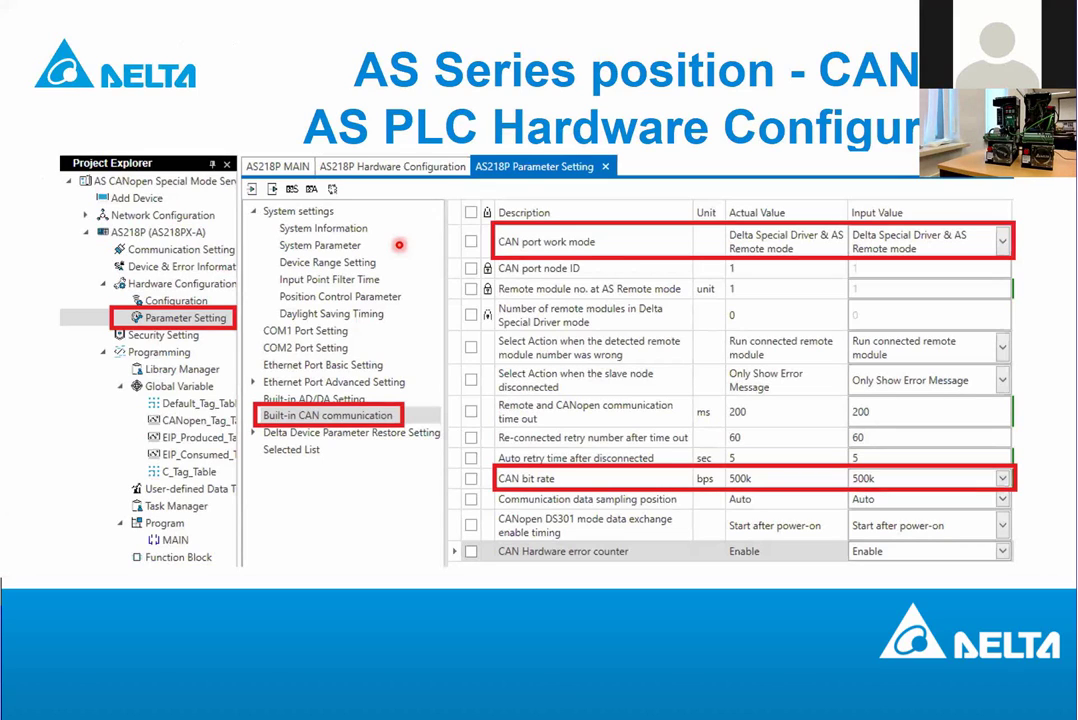
{"action": "left_click", "coordinate": [399, 244]}
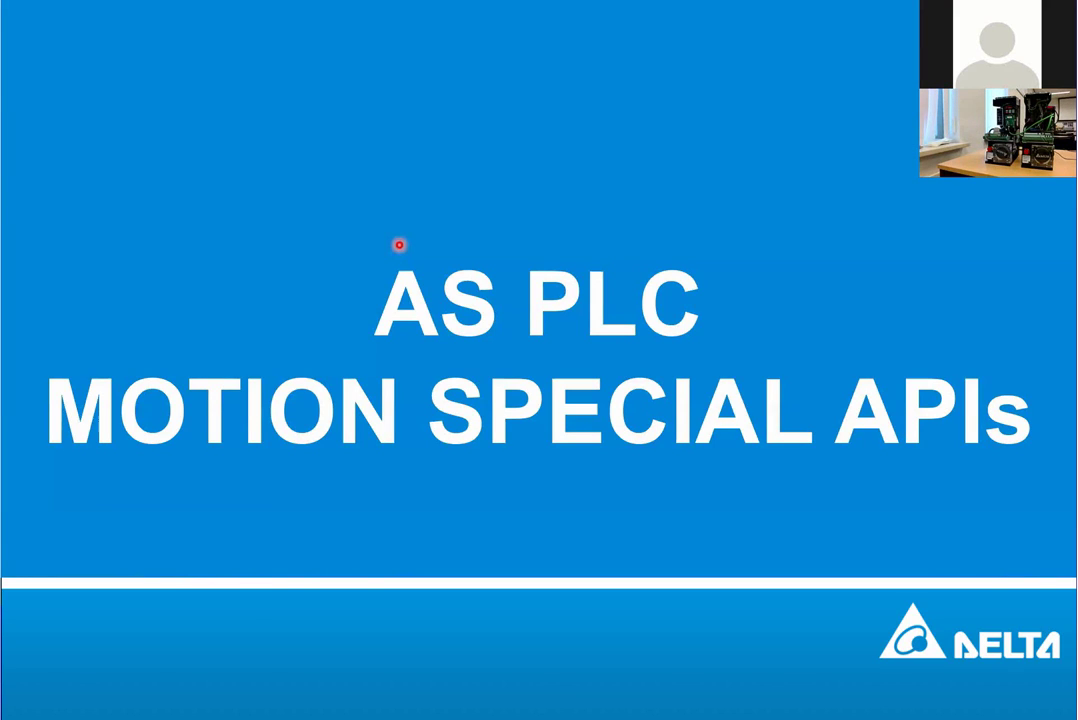